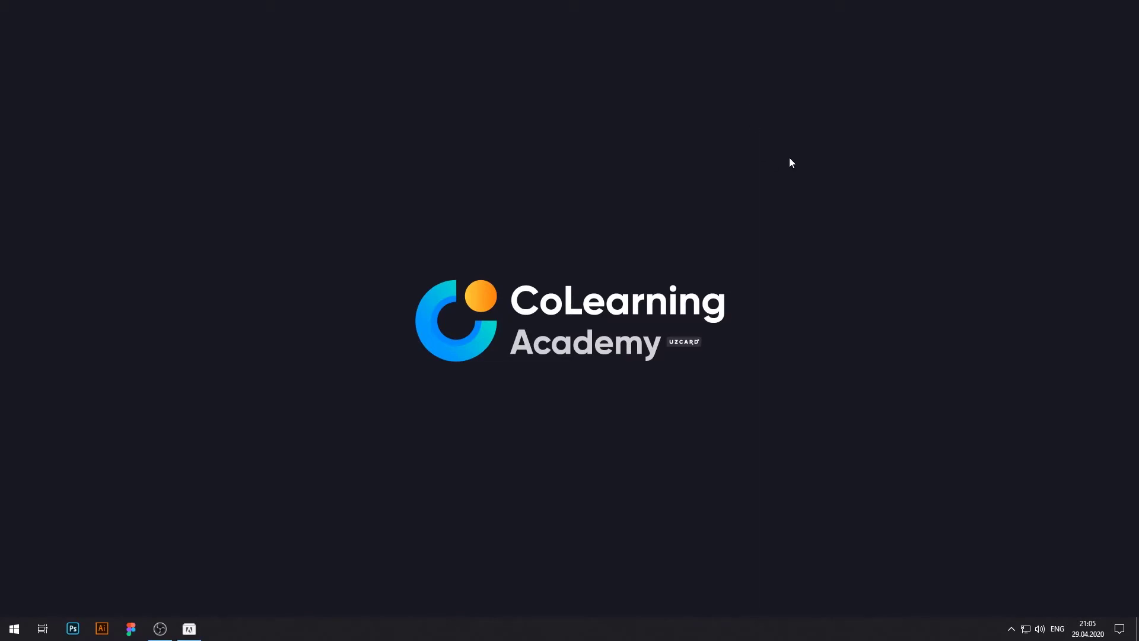
Step: Restore the Photoshop 2020 installer and review its installation language list
left_click(189, 629)
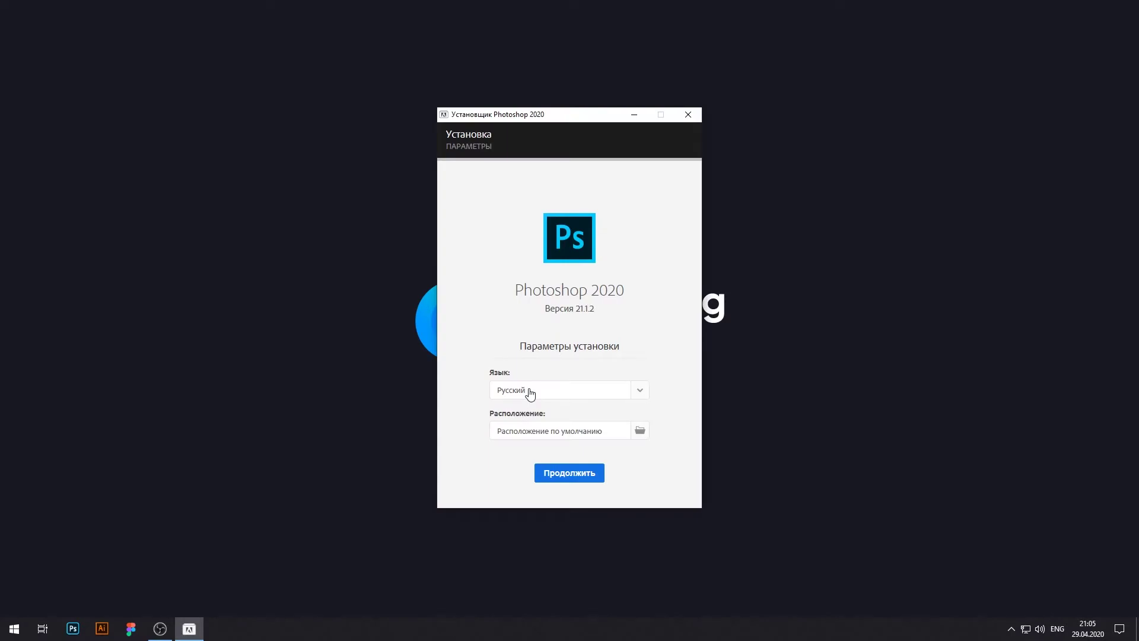
left_click(530, 394)
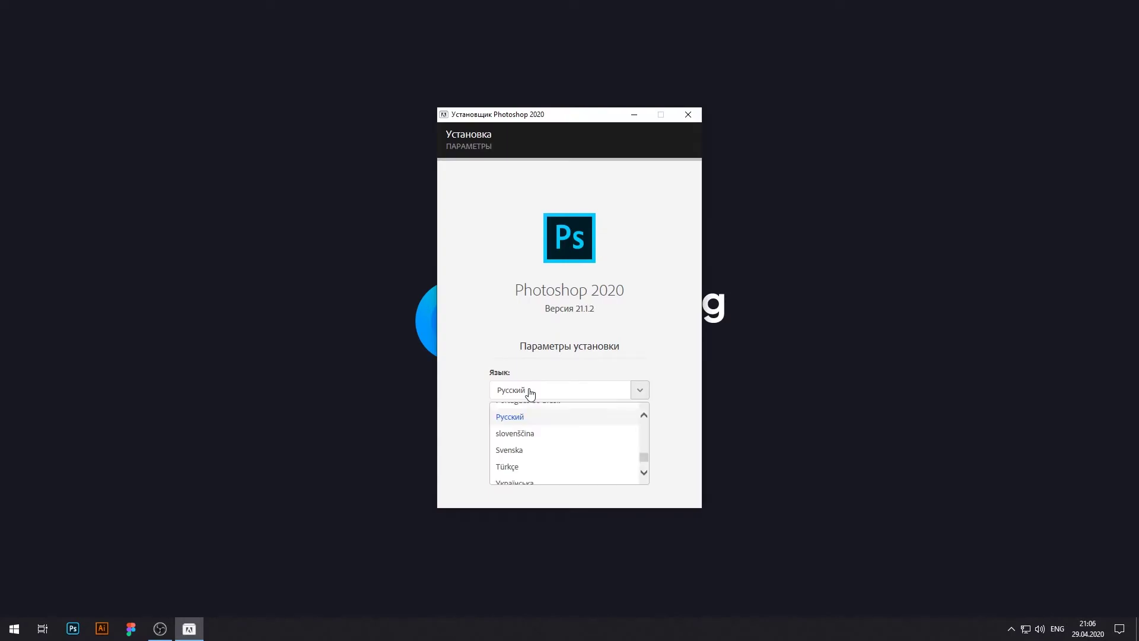
left_click_drag(643, 458, 655, 431)
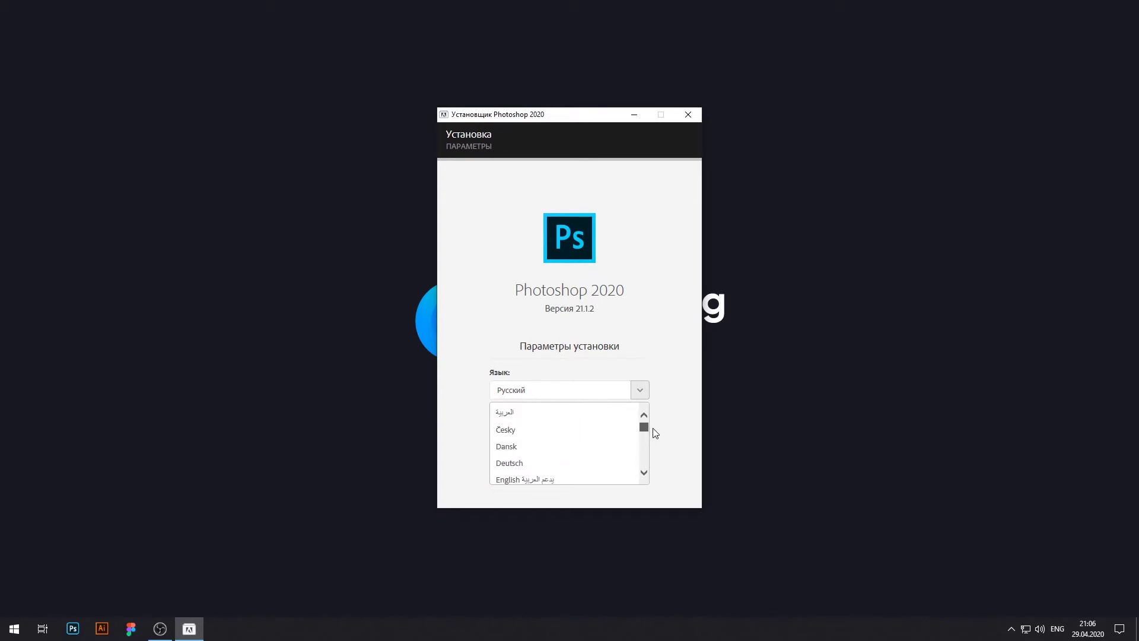
scroll(647, 451, "down", 2)
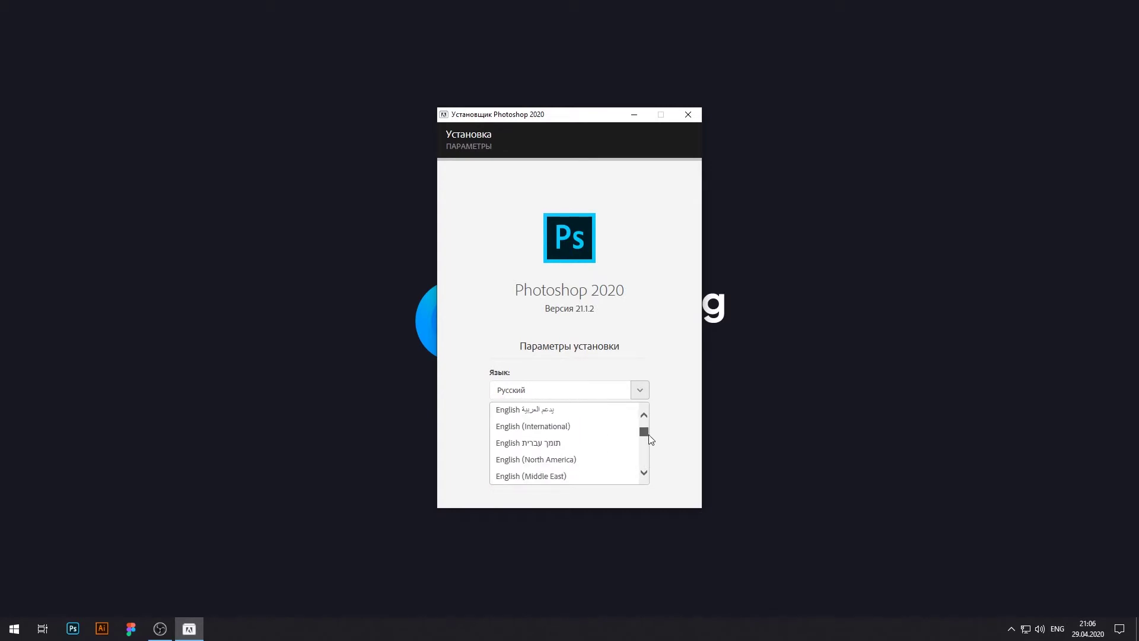
Step: Browse Program Files for another install folder, then cancel to keep the default location
left_click(639, 427)
left_click(543, 473)
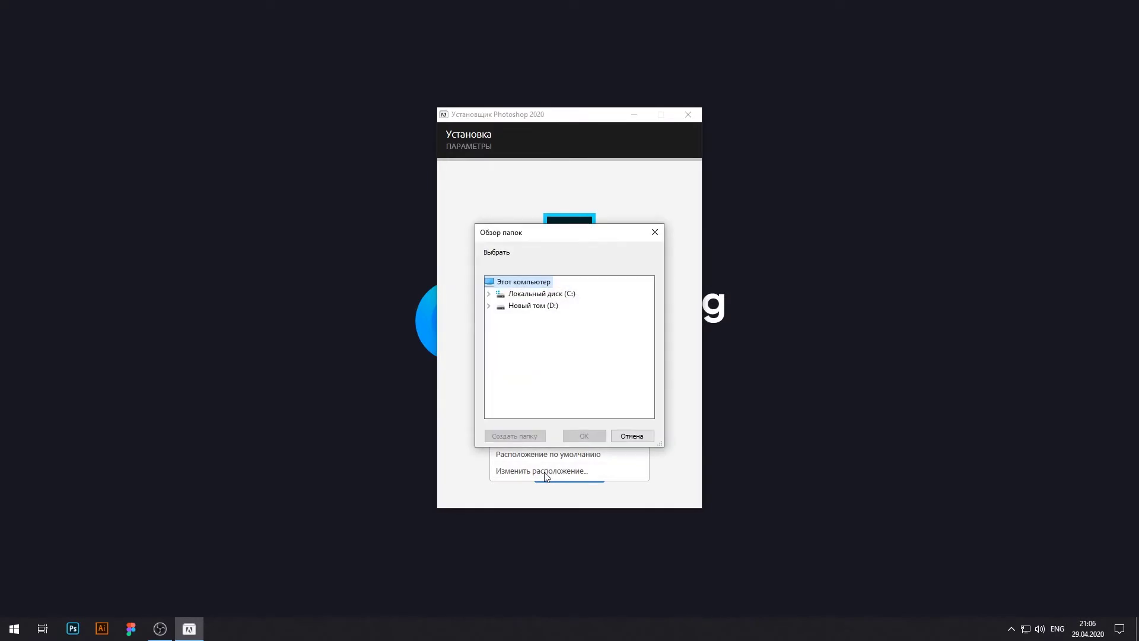
left_click(490, 294)
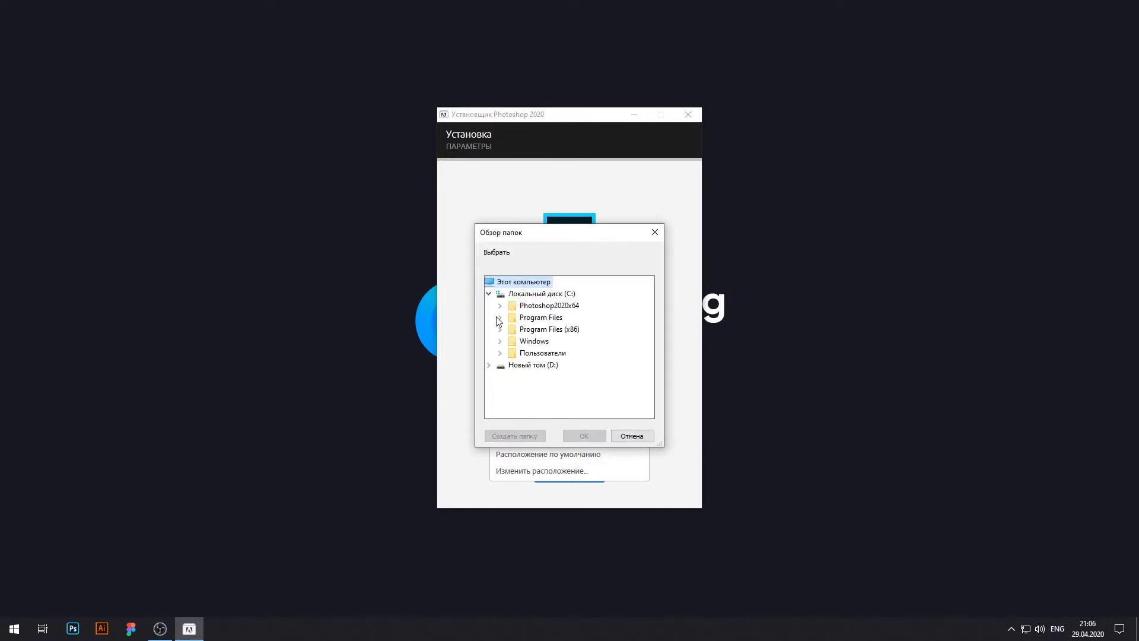
left_click(499, 318)
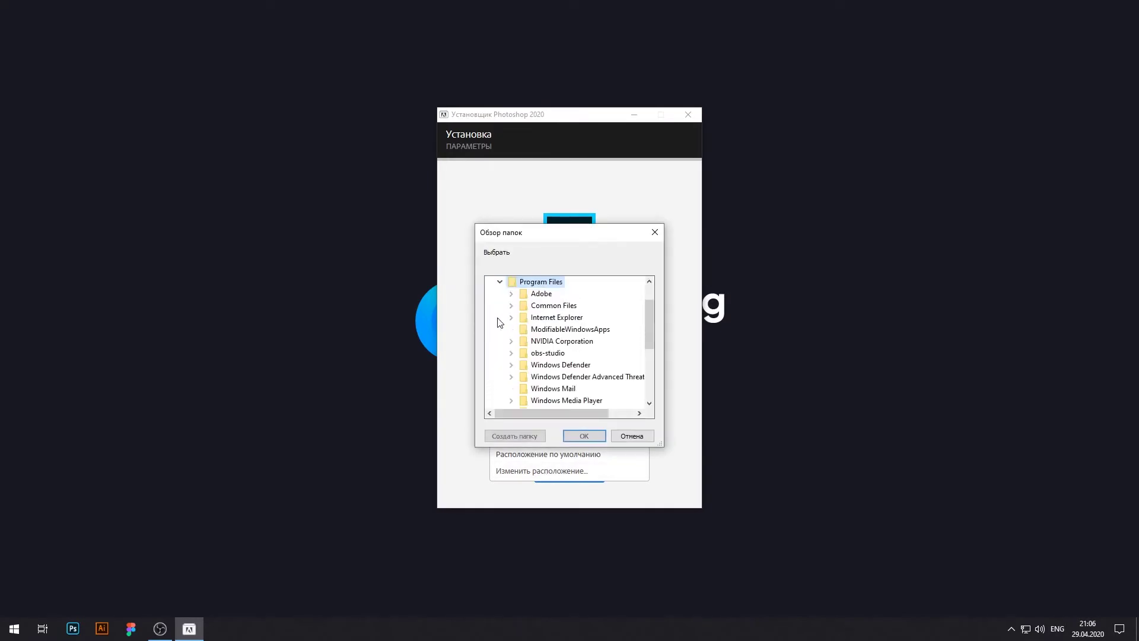
left_click(511, 353)
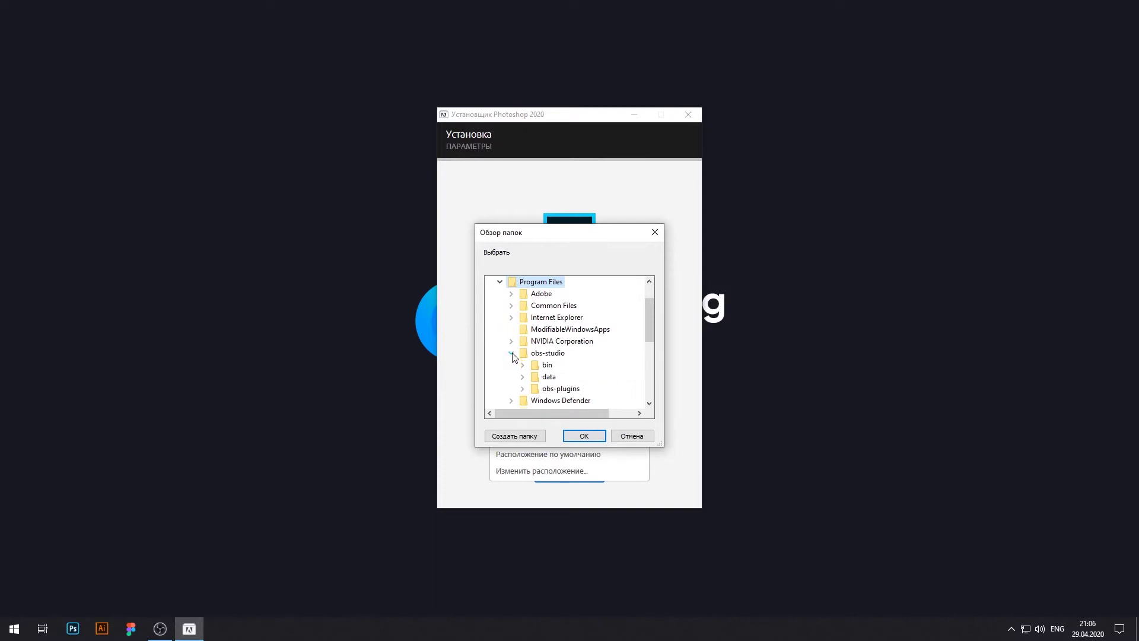
left_click(632, 436)
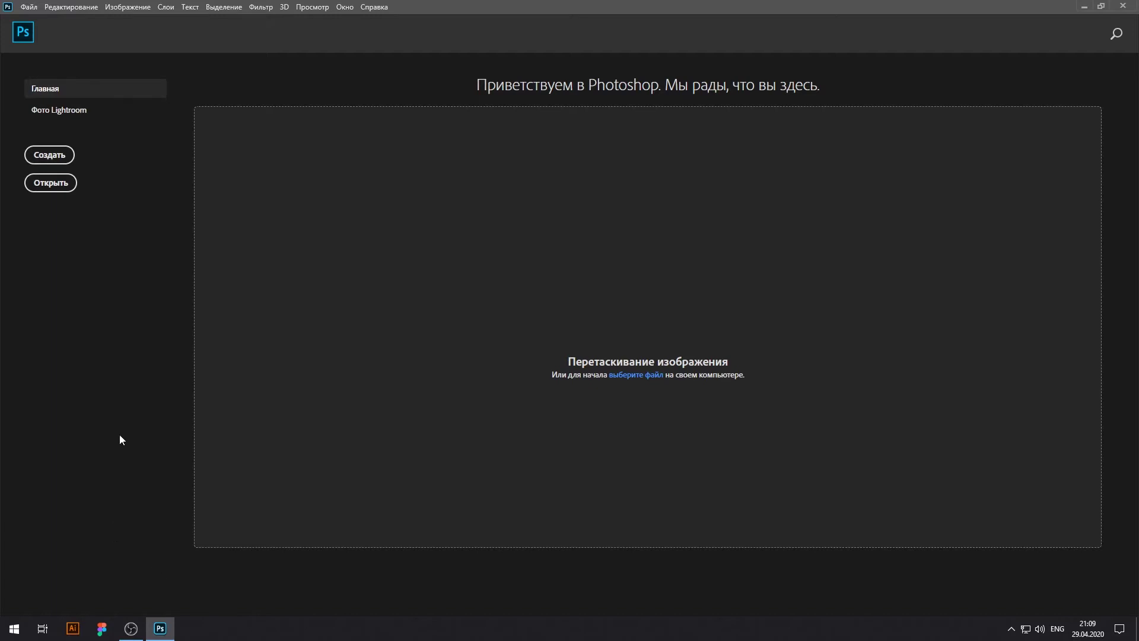
Step: Try the New and Open dialogs, dismiss both, then reopen the New document settings
left_click(47, 156)
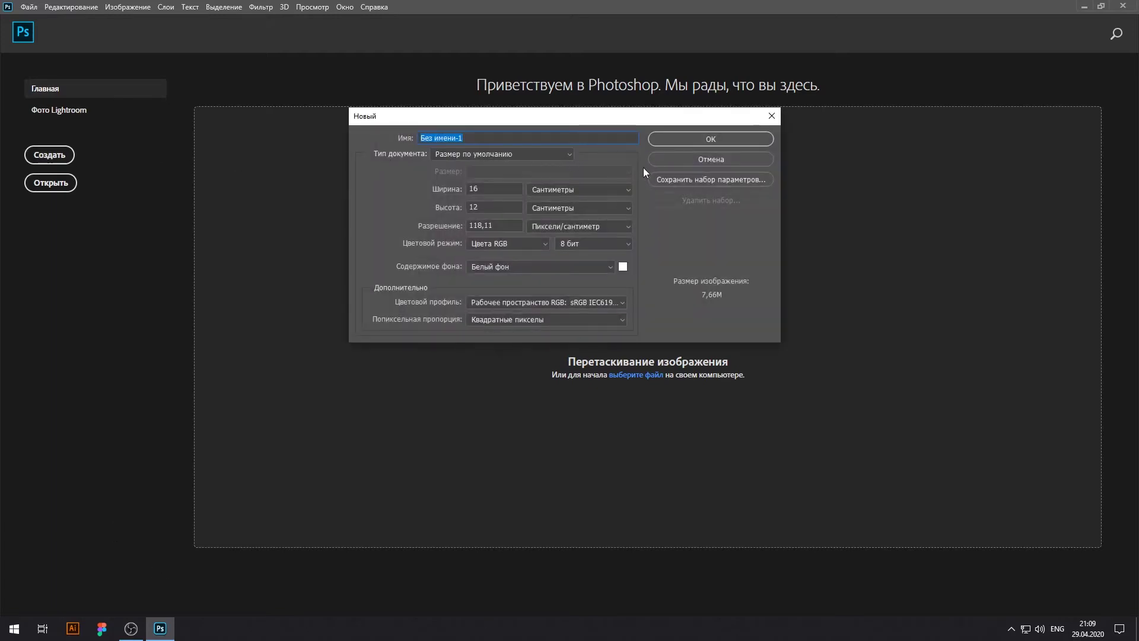
left_click(680, 159)
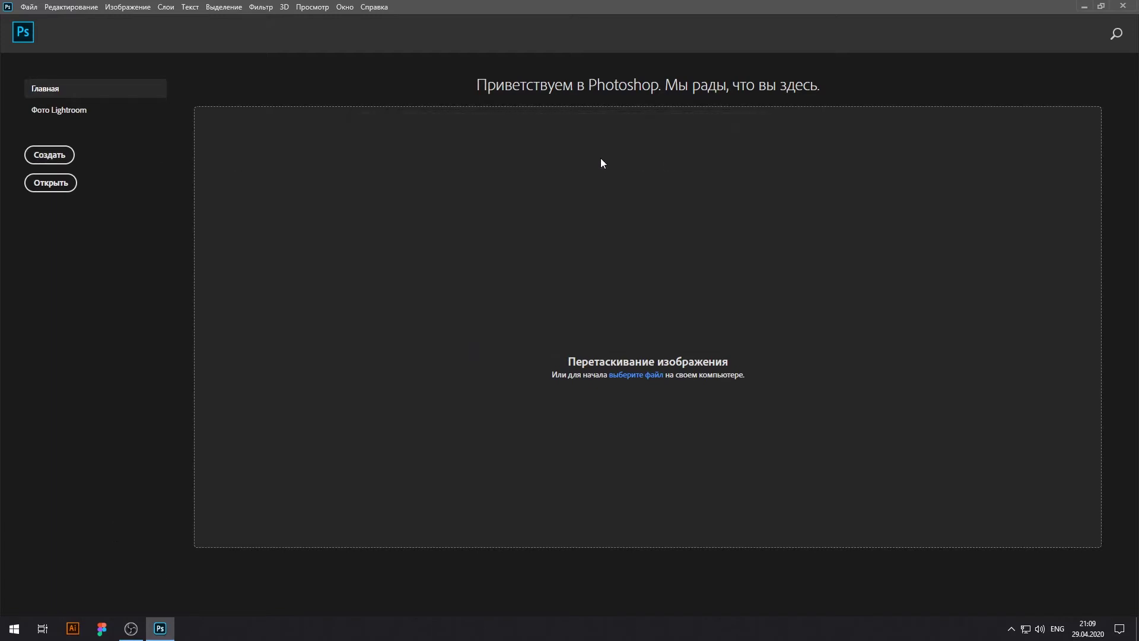
left_click(51, 182)
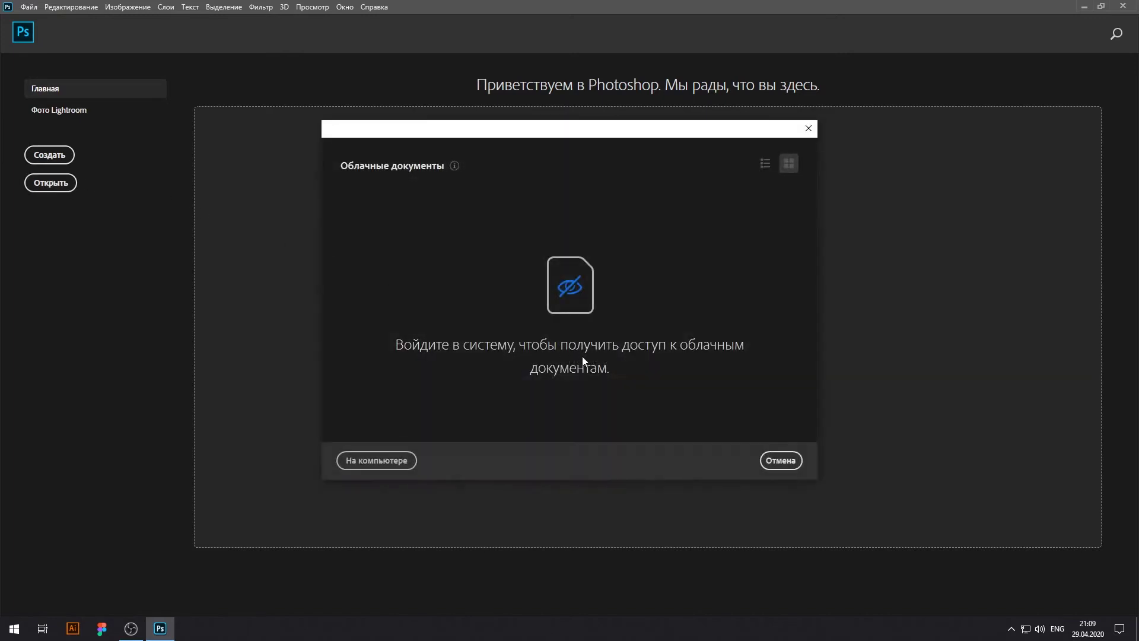
left_click(764, 455)
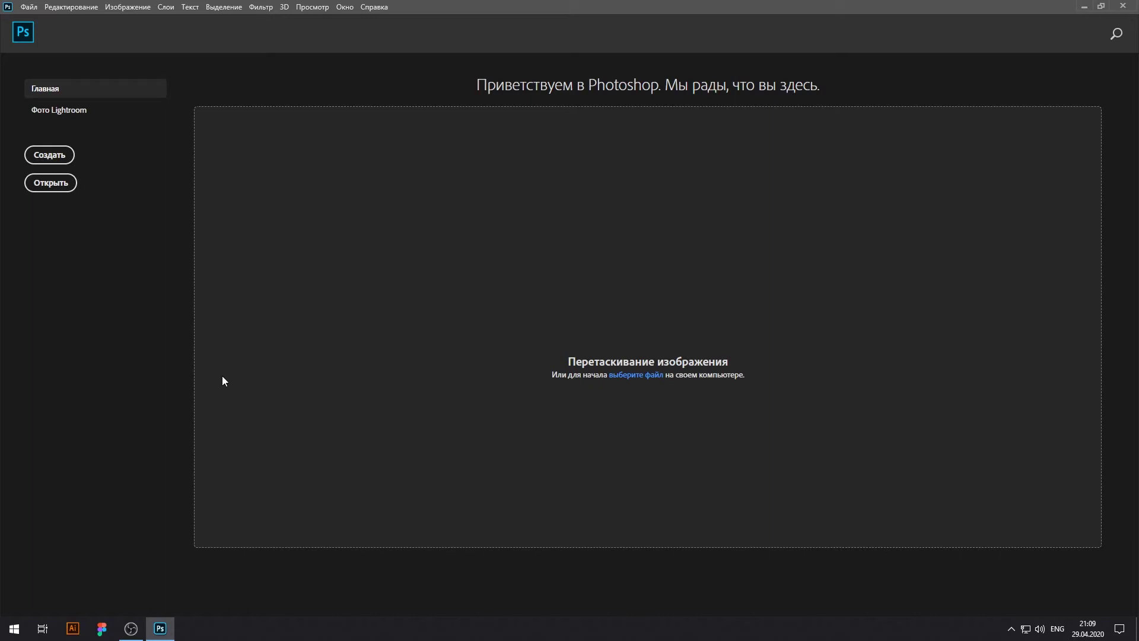
left_click(49, 155)
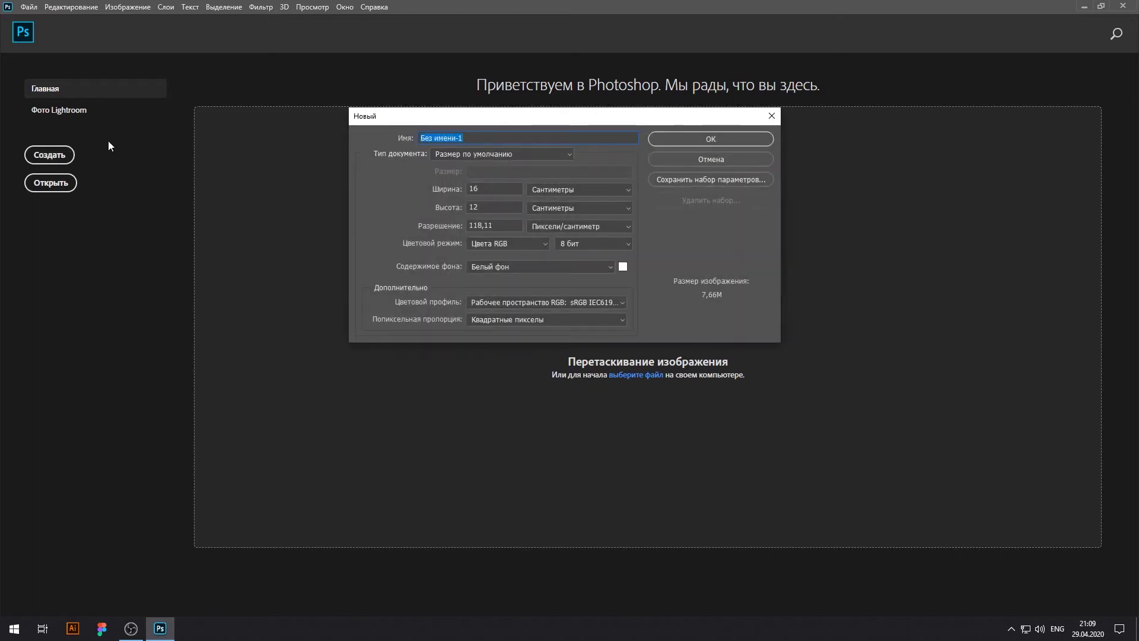
Step: Widen the canvas to 18 × 13,7 cm, return colour mode from Bitmap to RGB, keep centimetres
mouse_move(442, 190)
left_mouse_down()
mouse_move(457, 188)
mouse_move(424, 242)
left_mouse_up()
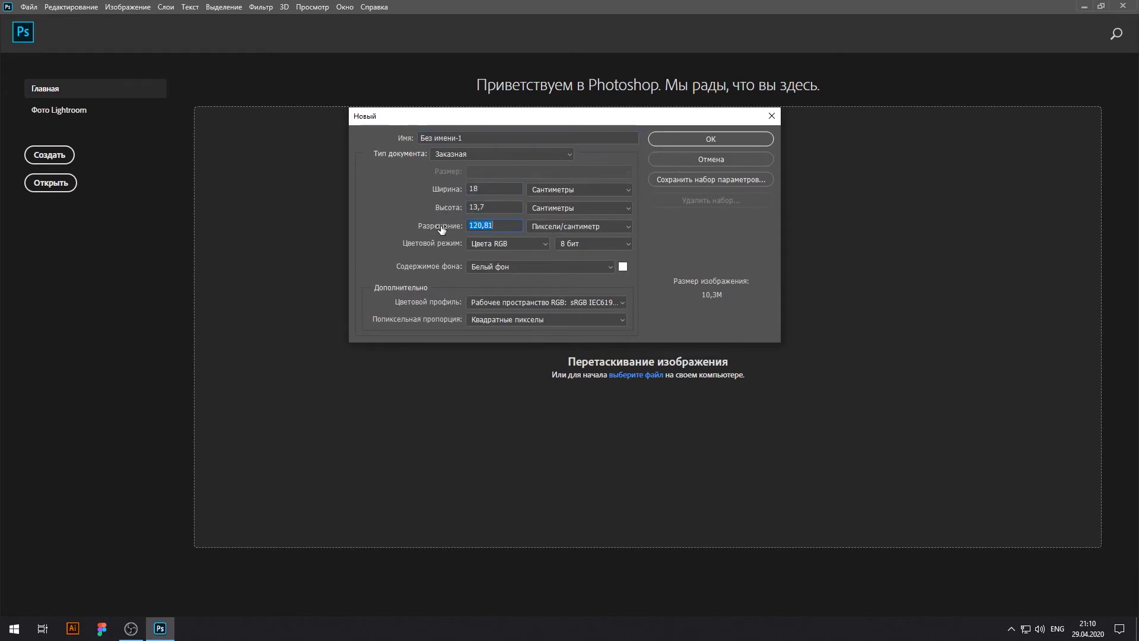
left_click(487, 245)
left_click(496, 255)
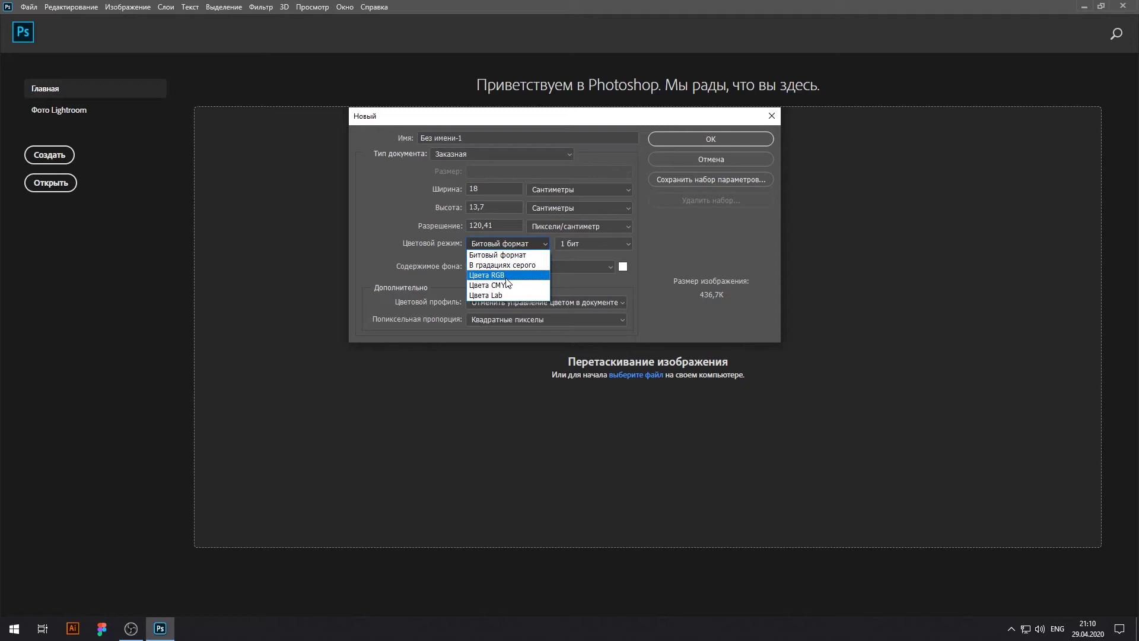
left_click(506, 276)
left_click(553, 190)
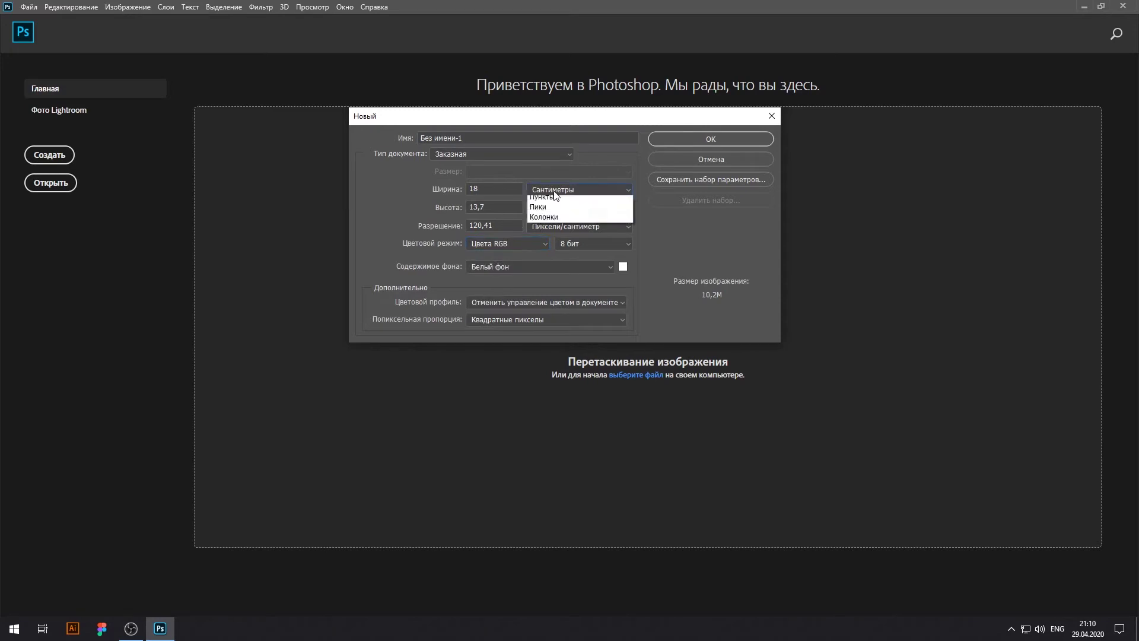
left_click(565, 210)
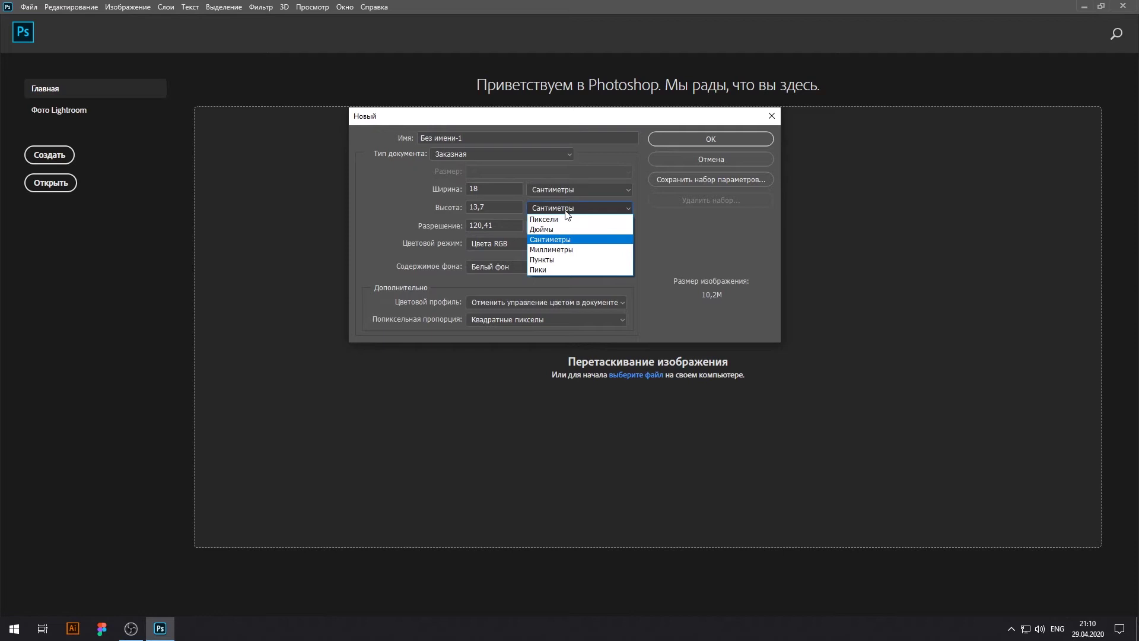
left_click(459, 231)
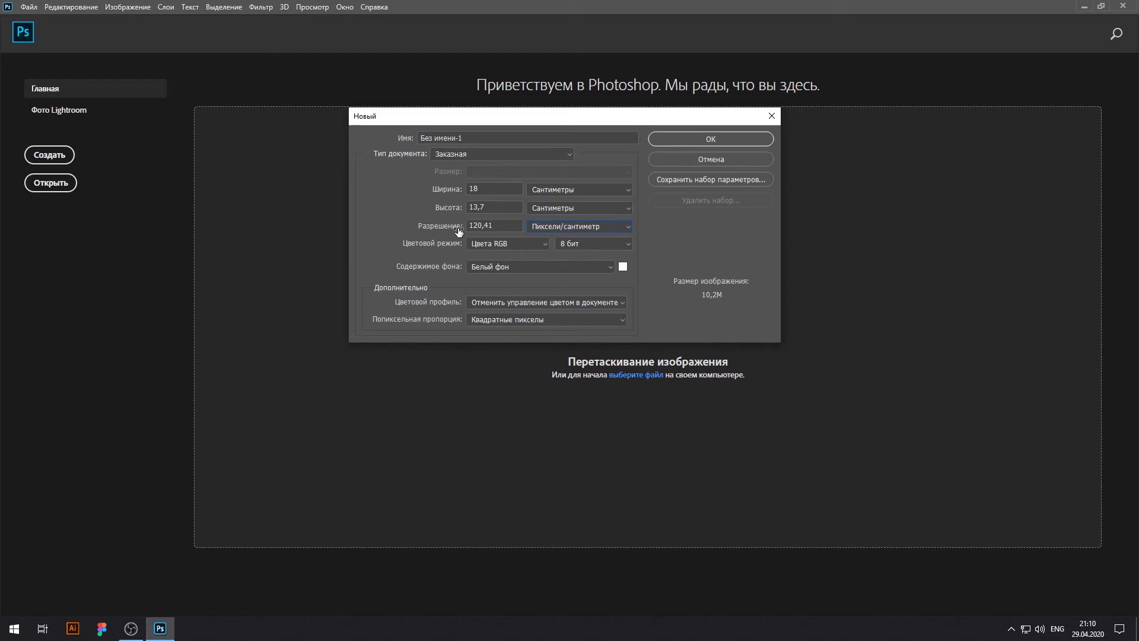
Step: Show the Document Type preset list, from Default size to Custom
left_click(479, 153)
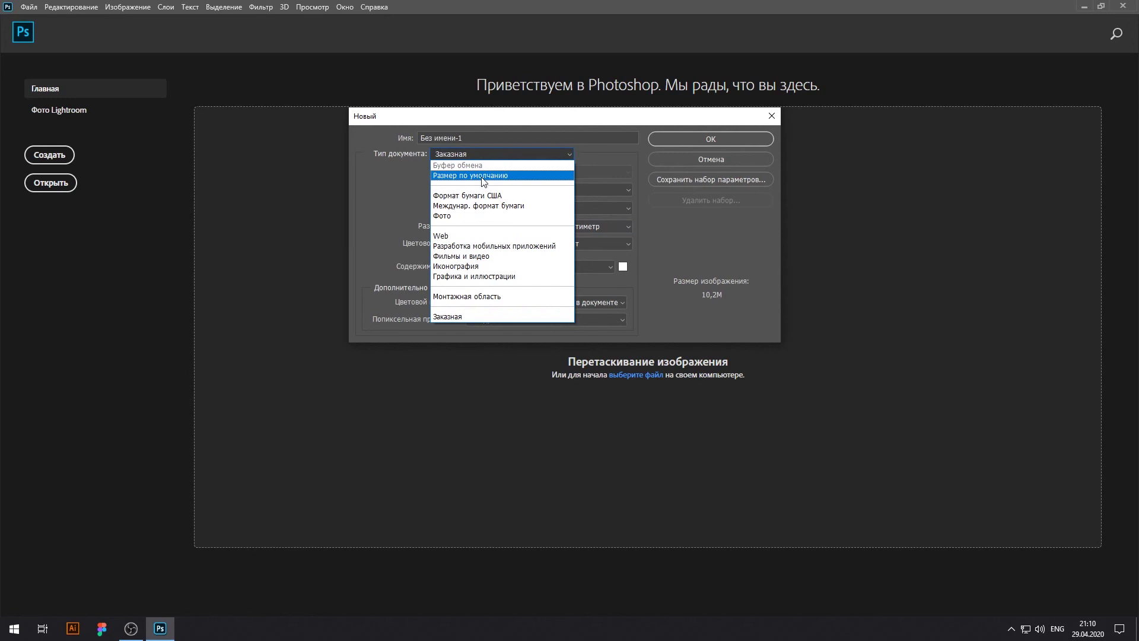
Step: Create a 1200 × 1200 px document at 300 pixels/cm from the default size preset
left_click(484, 181)
left_click(579, 189)
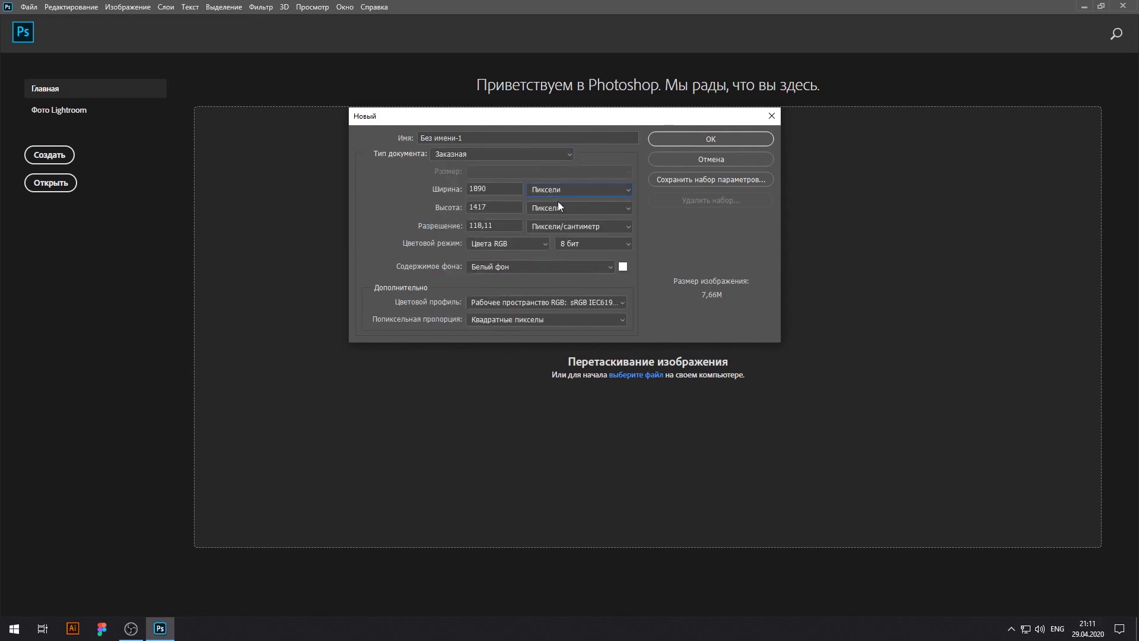
left_click(446, 192)
type("12")
type("00")
key("Tab")
type("1200")
key("Tab")
type("300")
left_click(658, 139)
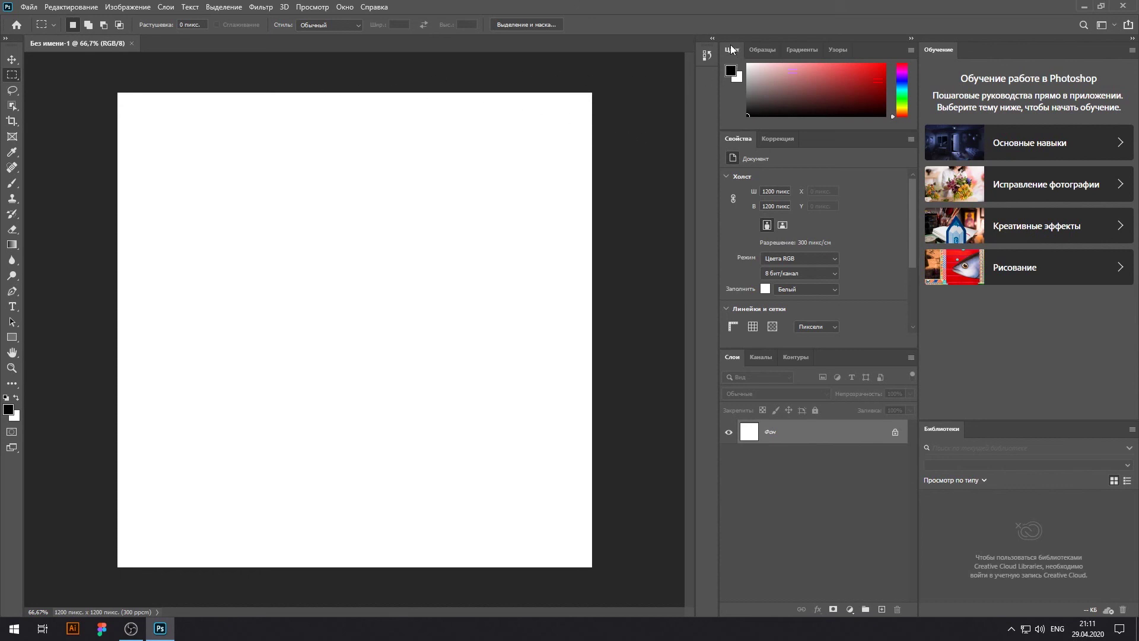
Step: Collapse the colour, properties and layers panels to icons; close the Learn and Libraries panels
left_click(710, 40)
left_click(911, 38)
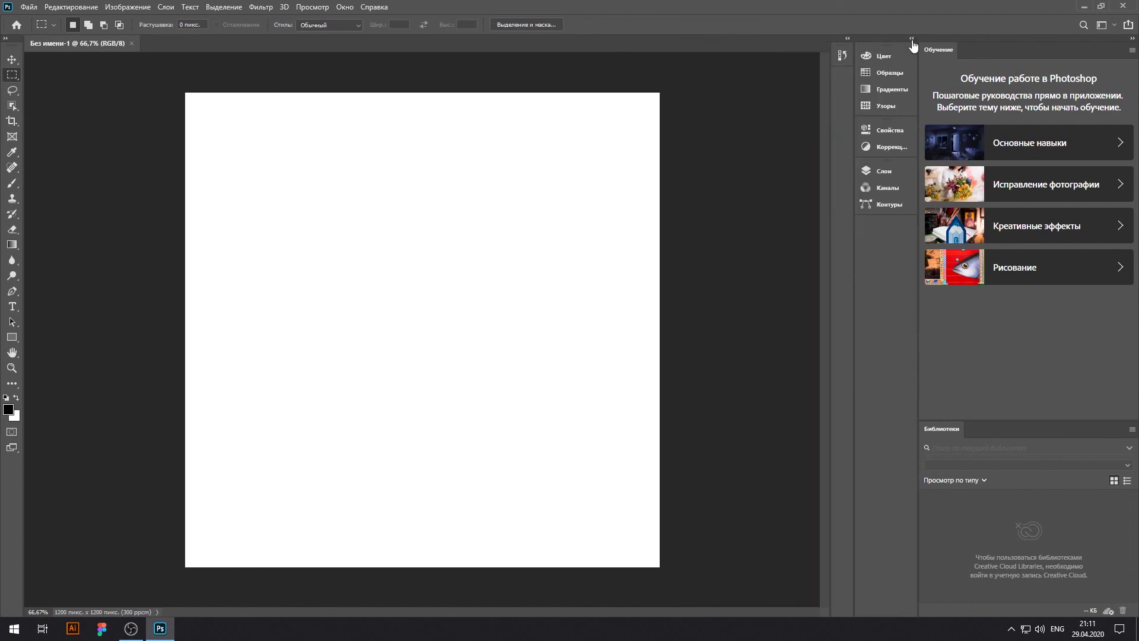
left_click(1132, 38)
right_click(1088, 55)
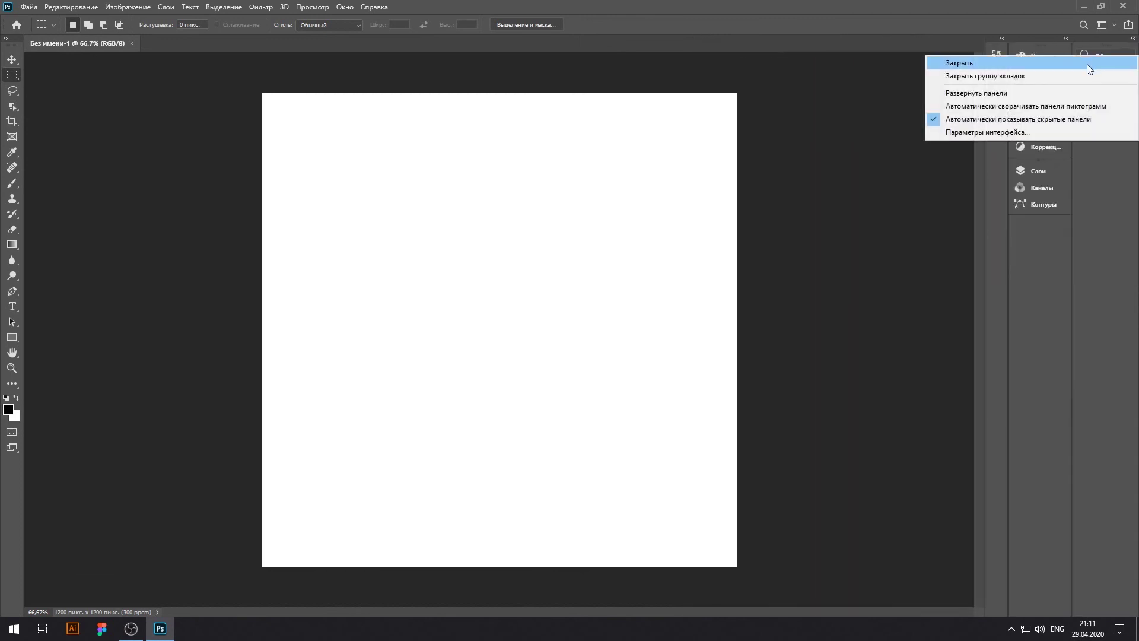
left_click(1087, 64)
right_click(1087, 65)
left_click(1095, 62)
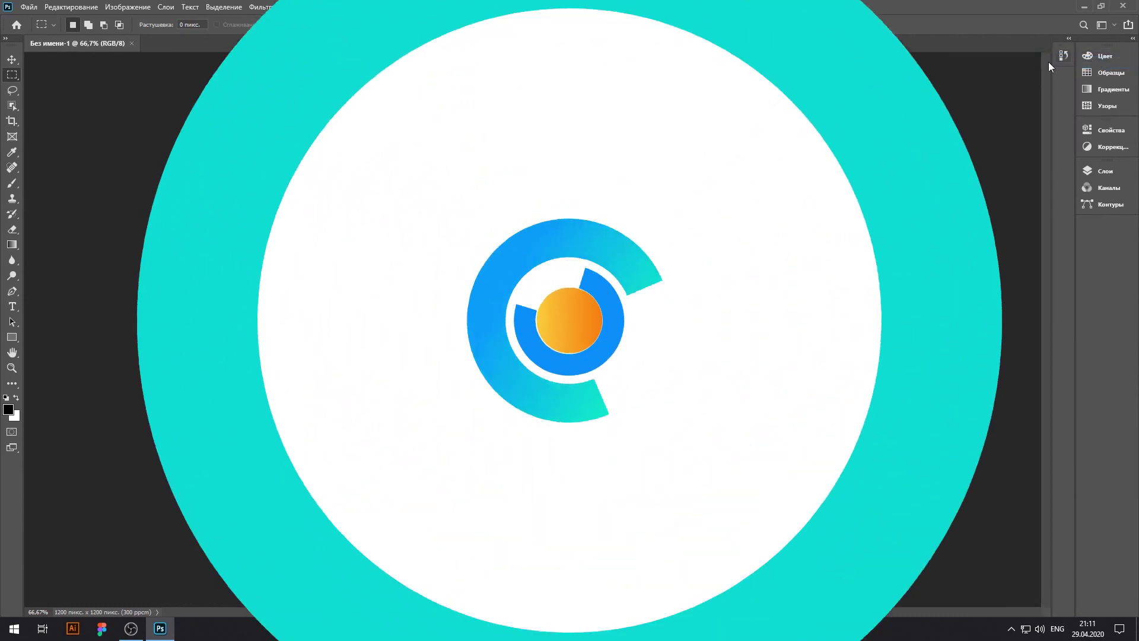